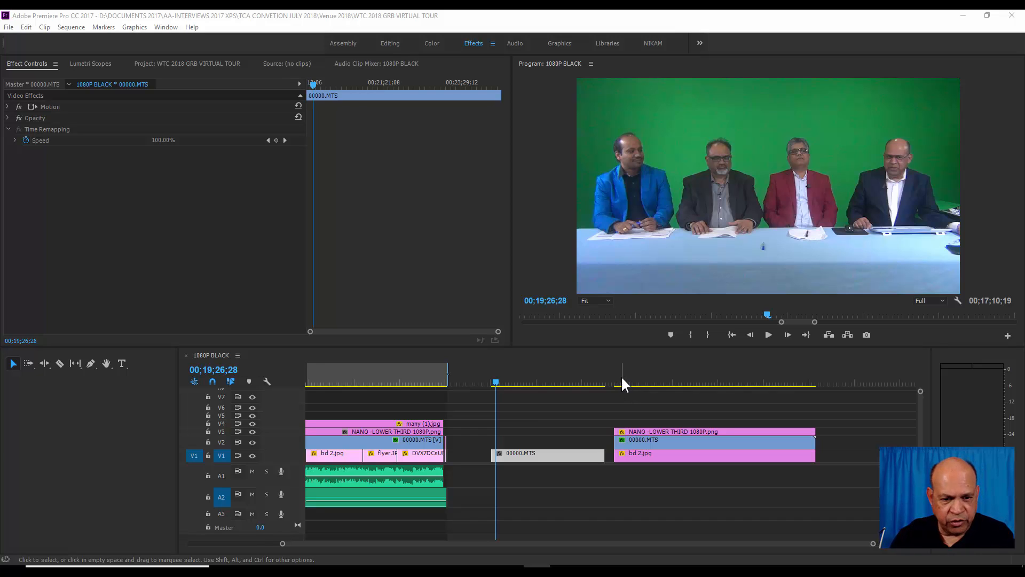
# Move the playhead to the keyed composite section, switch to the Color workspace and display the Lumetri Scopes
pyautogui.click(620, 376)
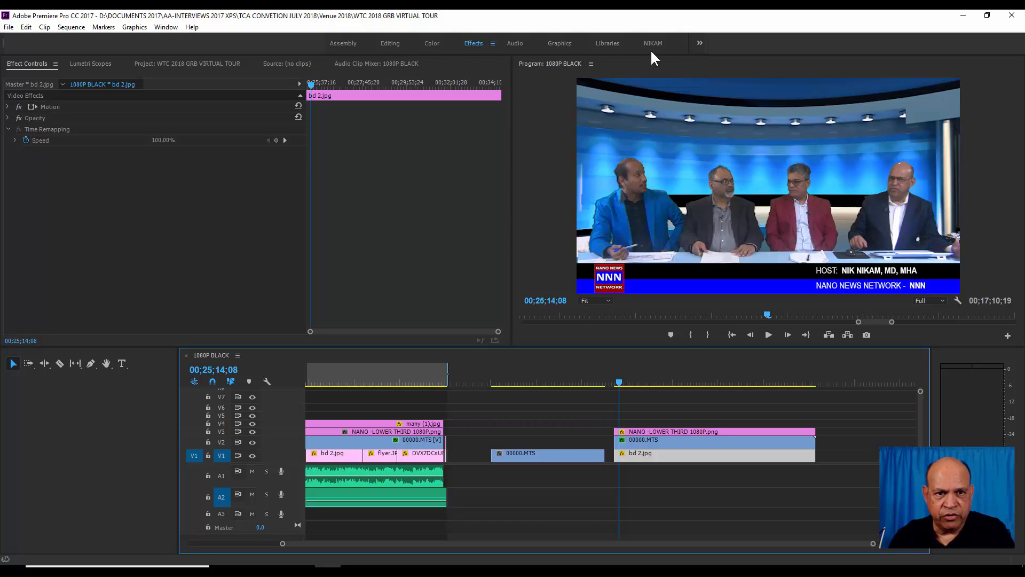
pyautogui.click(432, 43)
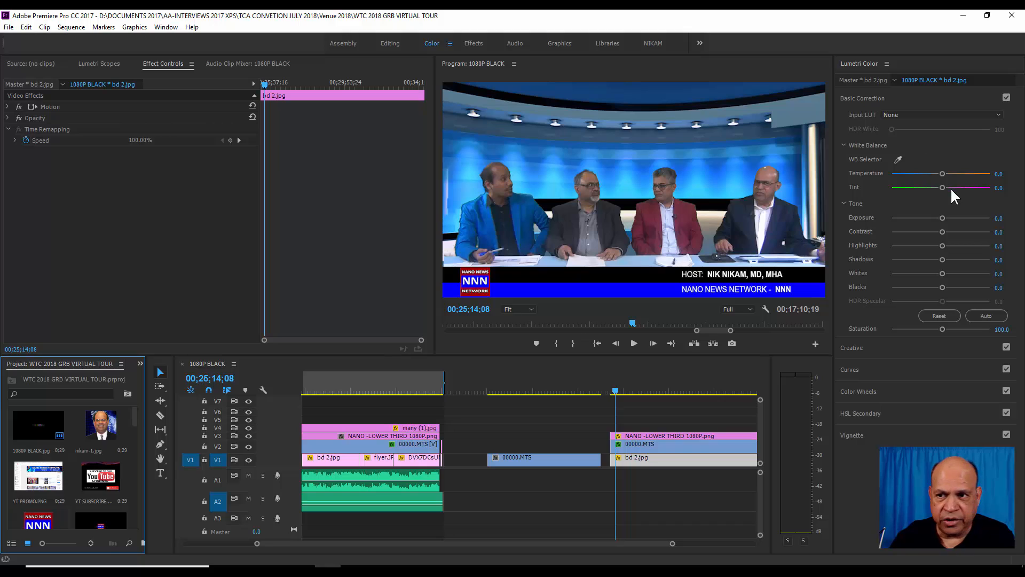
pyautogui.click(88, 62)
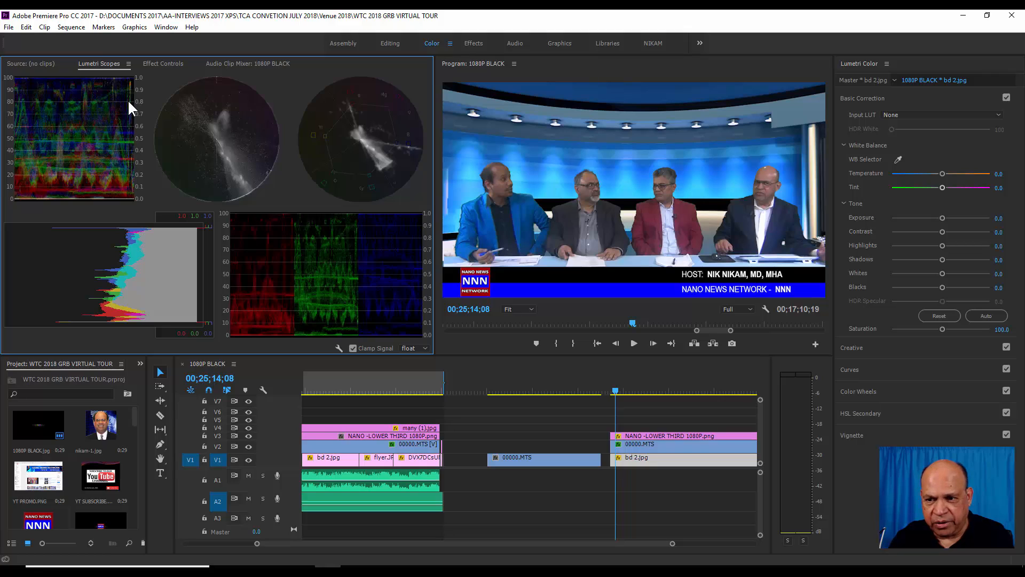
# Scrub through the keyed composite section and view the raw green-screen clip for comparison
pyautogui.click(616, 390)
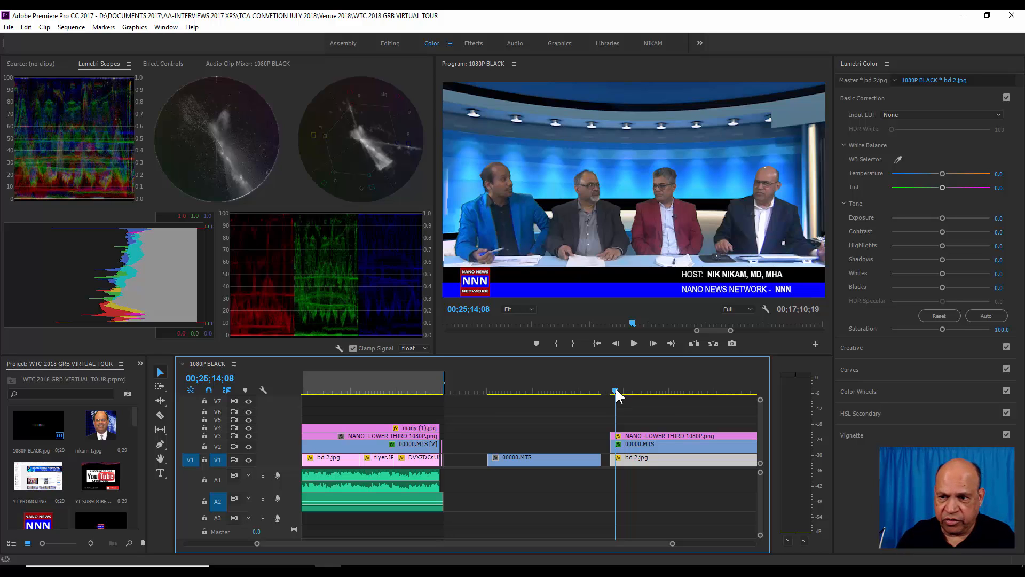
pyautogui.moveTo(616, 390); pyautogui.dragTo(730, 393)
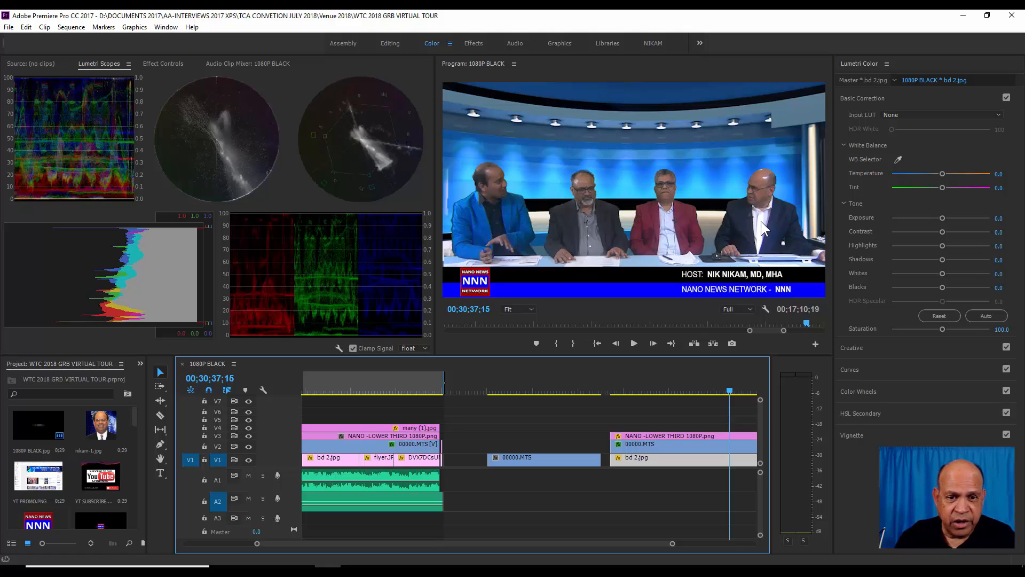
pyautogui.click(495, 457)
pyautogui.click(501, 384)
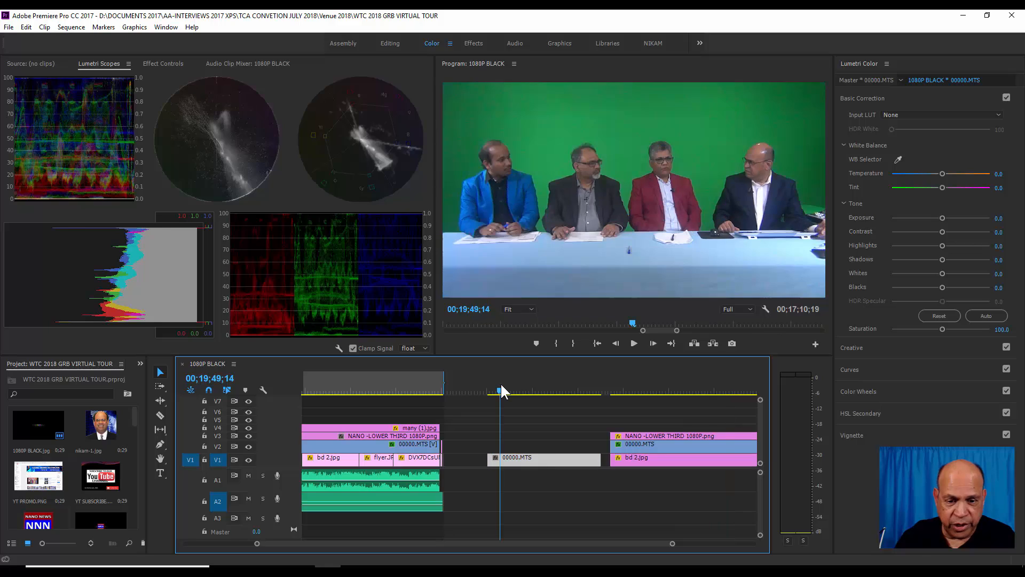
# At the start of the composite section, white-balance the bd 2.jpg background by sampling the seated host's white shirt
pyautogui.click(613, 391)
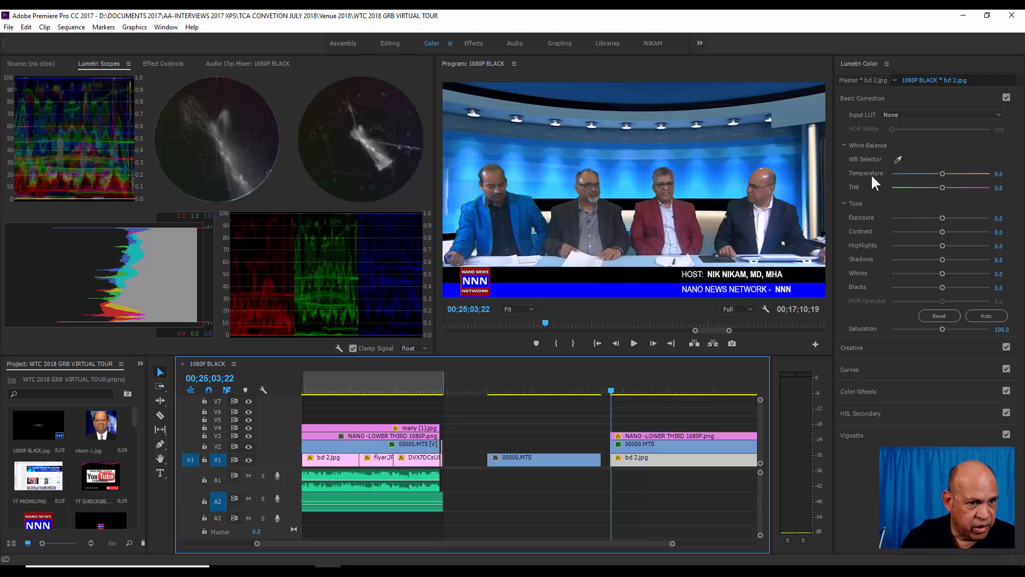
pyautogui.click(898, 159)
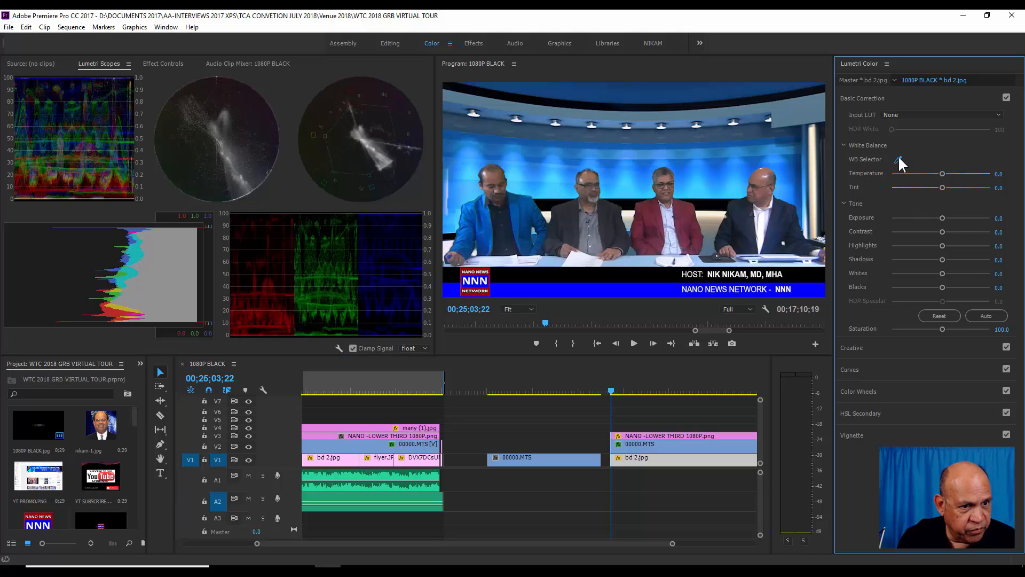
pyautogui.click(764, 222)
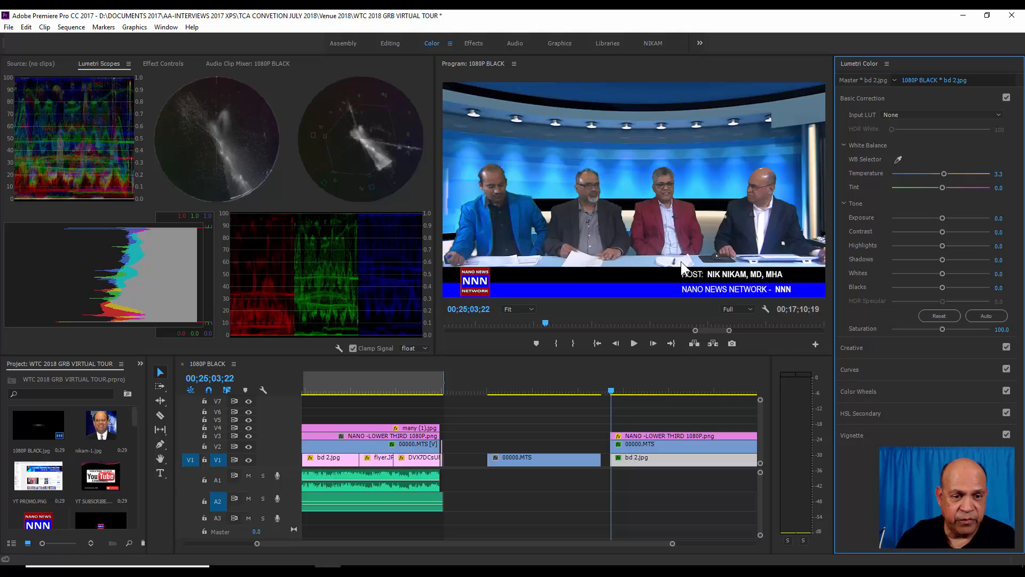
pyautogui.hotkey('ctrl', 's')
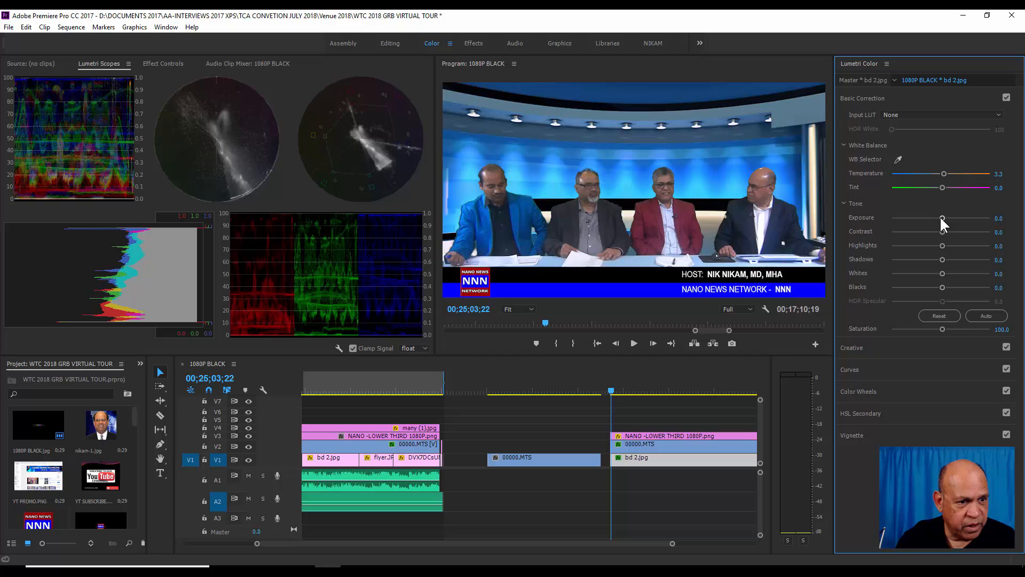
# Try raising the exposure of the bd 2.jpg background to 1.5 and 1.2, resetting it each time
pyautogui.moveTo(942, 218)
pyautogui.mouseDown()
pyautogui.moveTo(963, 217)
pyautogui.moveTo(955, 218)
pyautogui.mouseUp()
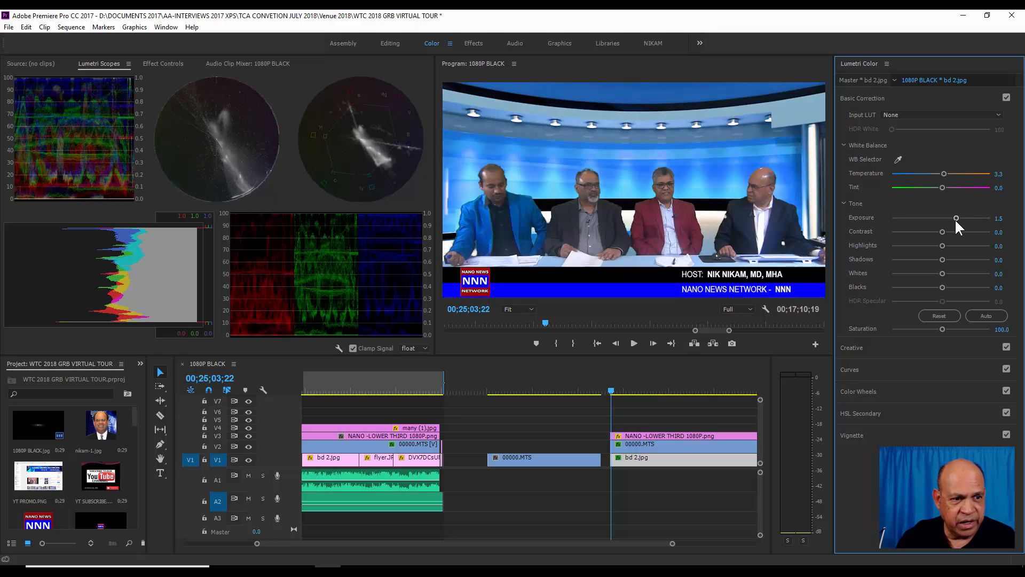
pyautogui.doubleClick(955, 217)
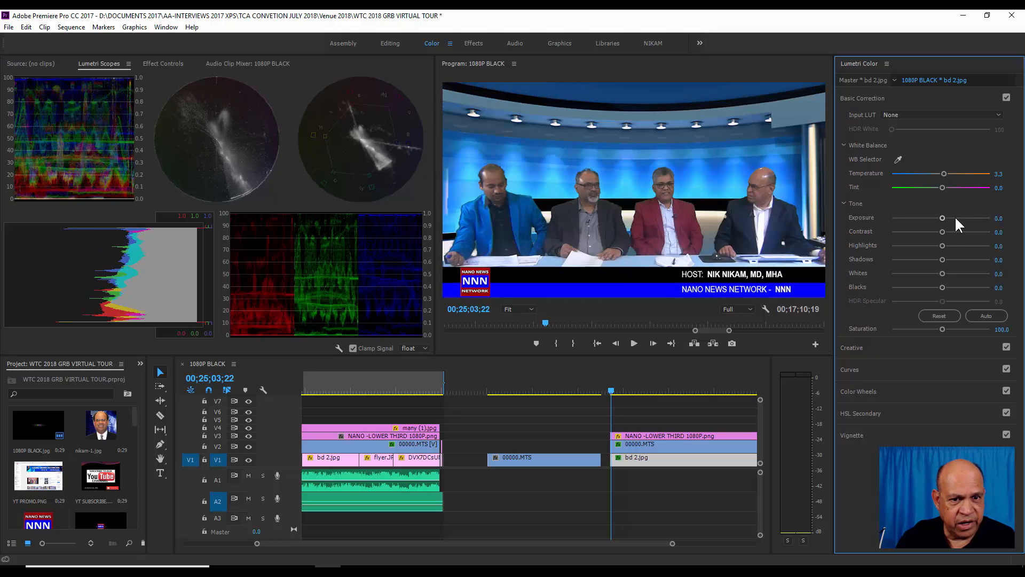
pyautogui.moveTo(943, 218); pyautogui.dragTo(954, 218)
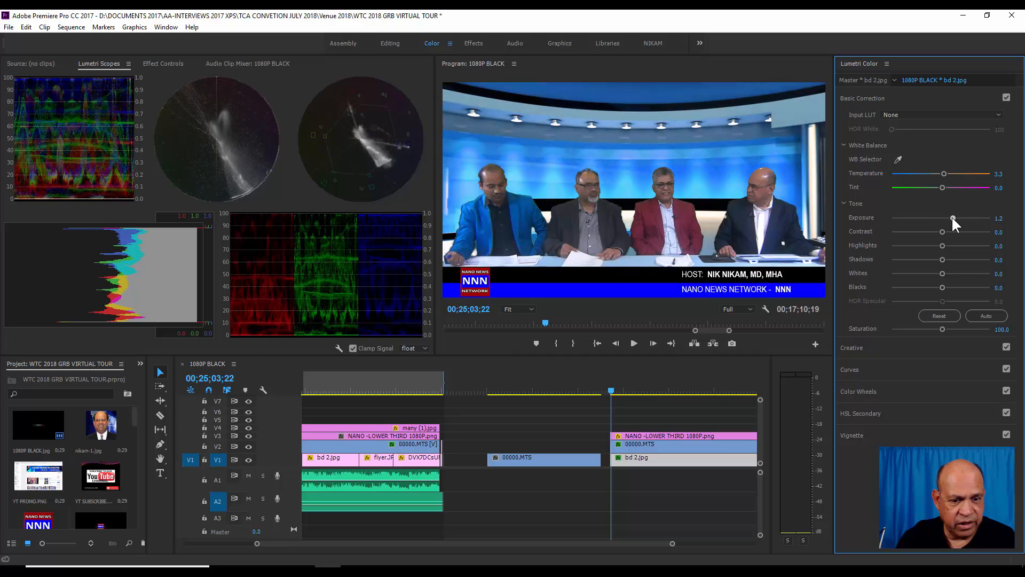
pyautogui.doubleClick(946, 219)
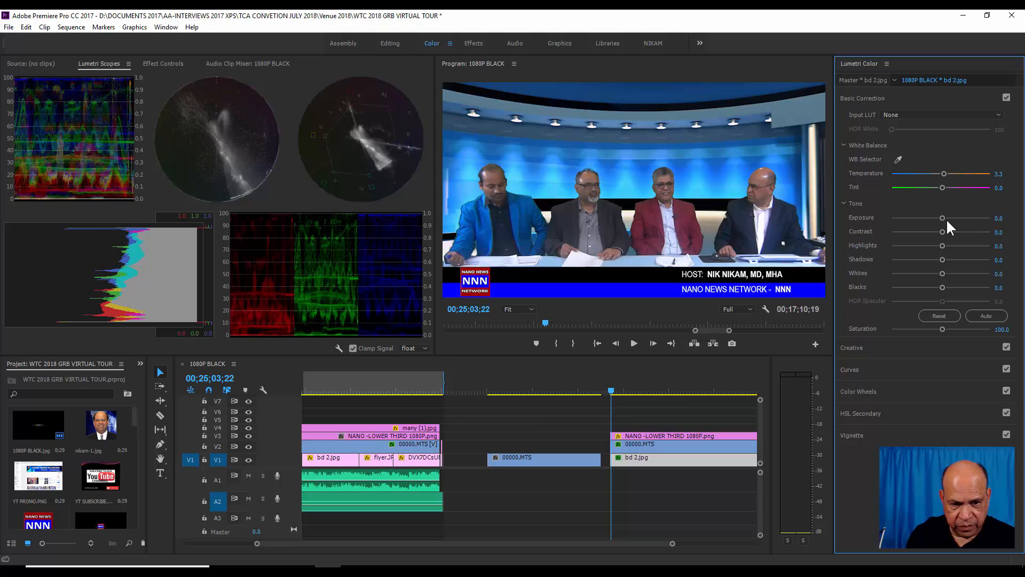
# Select the keyed 00000.MTS clip above the background and set its exposure to 1.5, trying a very dark setting first
pyautogui.click(652, 445)
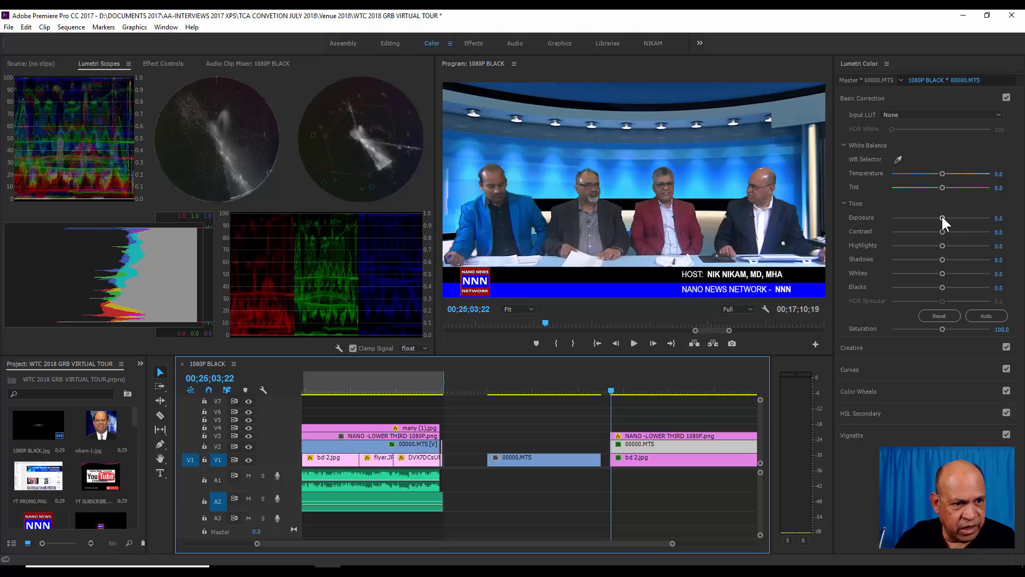
pyautogui.moveTo(942, 217); pyautogui.dragTo(893, 219)
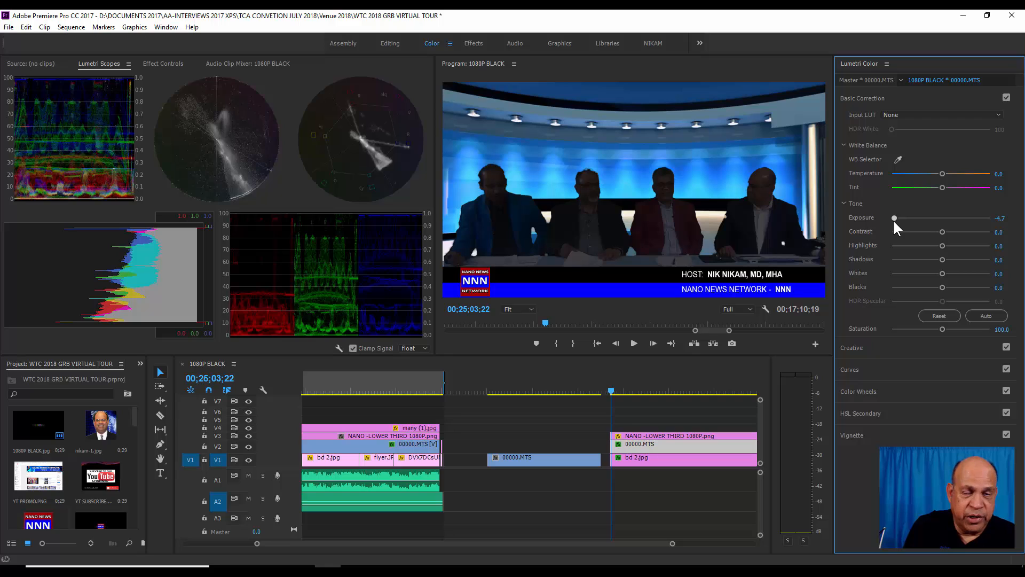
pyautogui.moveTo(893, 219); pyautogui.dragTo(946, 217)
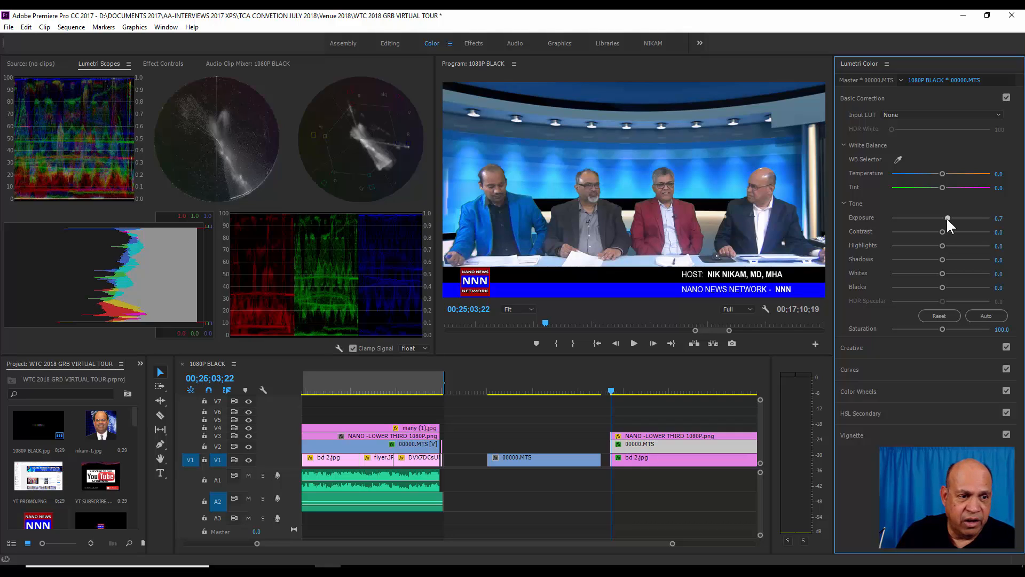
pyautogui.moveTo(946, 217); pyautogui.dragTo(956, 219)
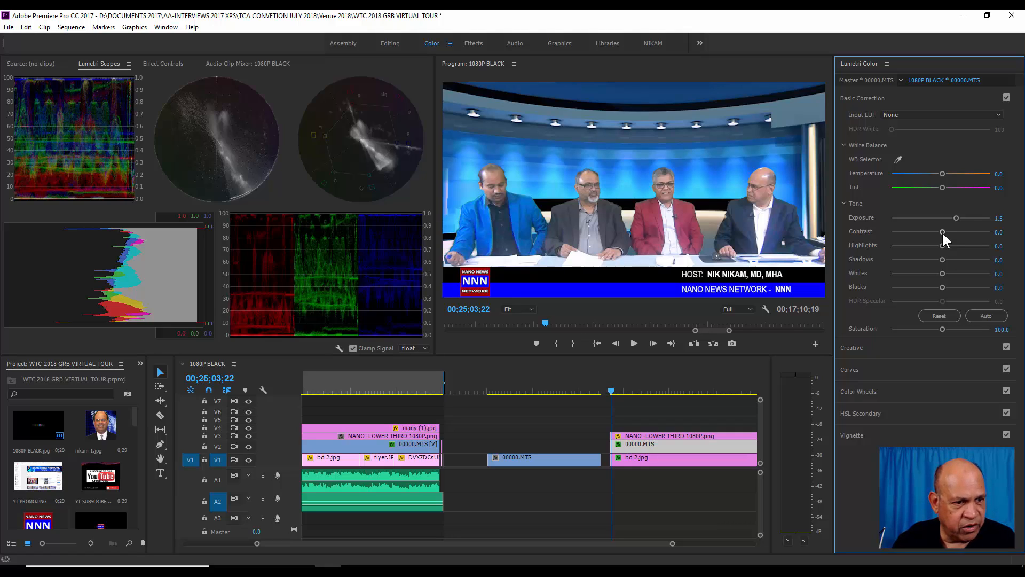
# Set the 00000.MTS clip's contrast to 25.4, highlights to -5.9, shadows to -27.6 and whites to -10.2
pyautogui.moveTo(942, 232)
pyautogui.mouseDown()
pyautogui.moveTo(909, 233)
pyautogui.moveTo(965, 233)
pyautogui.moveTo(953, 233)
pyautogui.mouseUp()
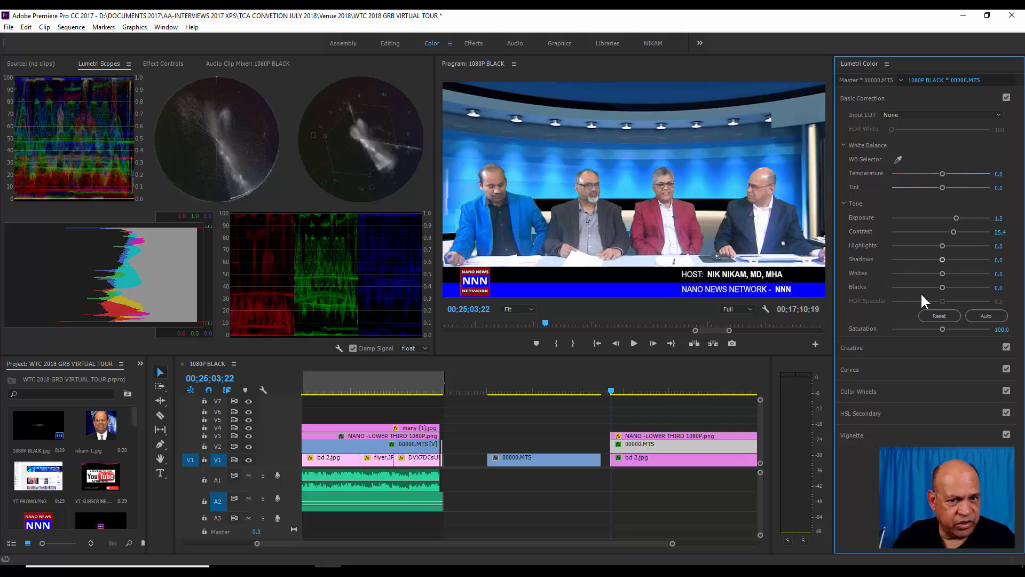
pyautogui.moveTo(941, 245)
pyautogui.mouseDown()
pyautogui.moveTo(959, 244)
pyautogui.moveTo(930, 246)
pyautogui.moveTo(928, 259)
pyautogui.mouseUp()
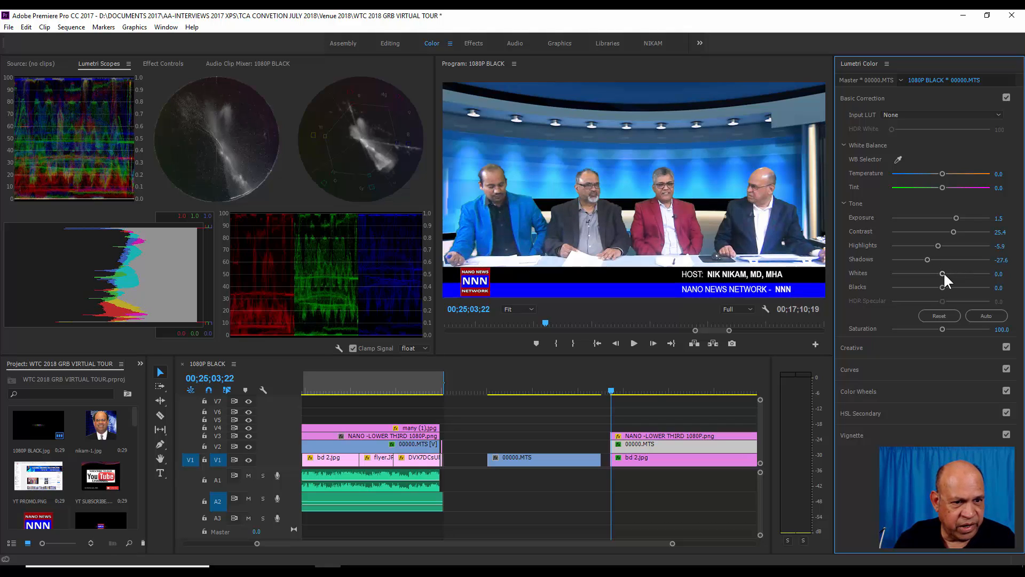
pyautogui.moveTo(942, 273)
pyautogui.mouseDown()
pyautogui.moveTo(976, 274)
pyautogui.moveTo(927, 272)
pyautogui.moveTo(938, 274)
pyautogui.mouseUp()
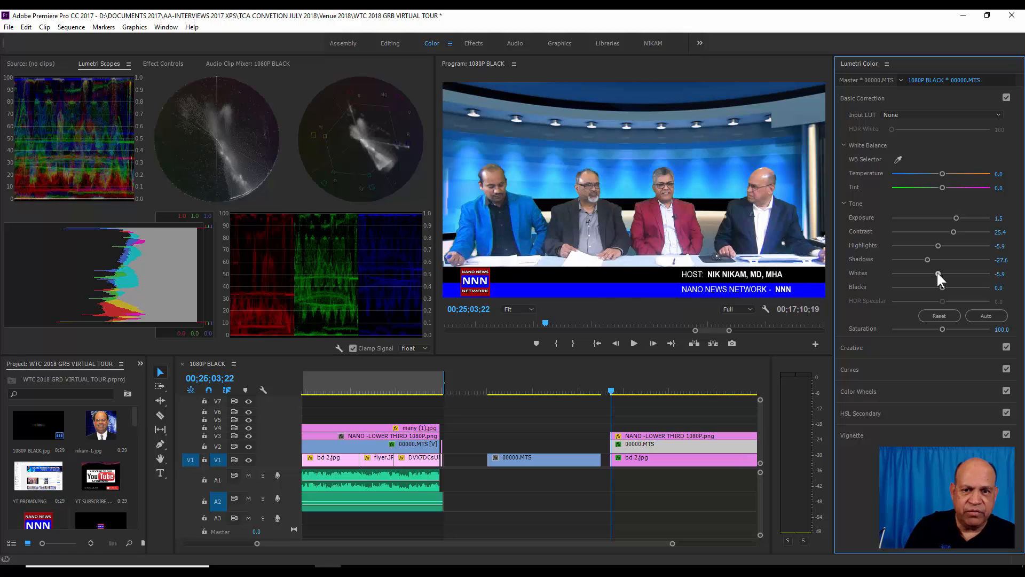
pyautogui.moveTo(937, 272); pyautogui.dragTo(935, 272)
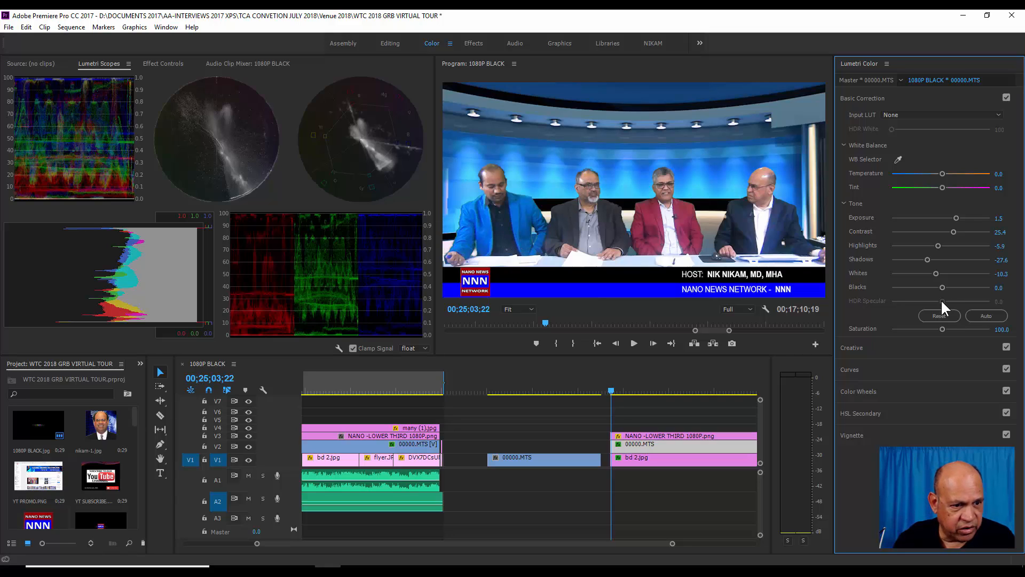
# Try lighter and much darker blacks on the 00000.MTS clip, ending with the blacks at 0.5
pyautogui.moveTo(943, 287); pyautogui.dragTo(956, 287)
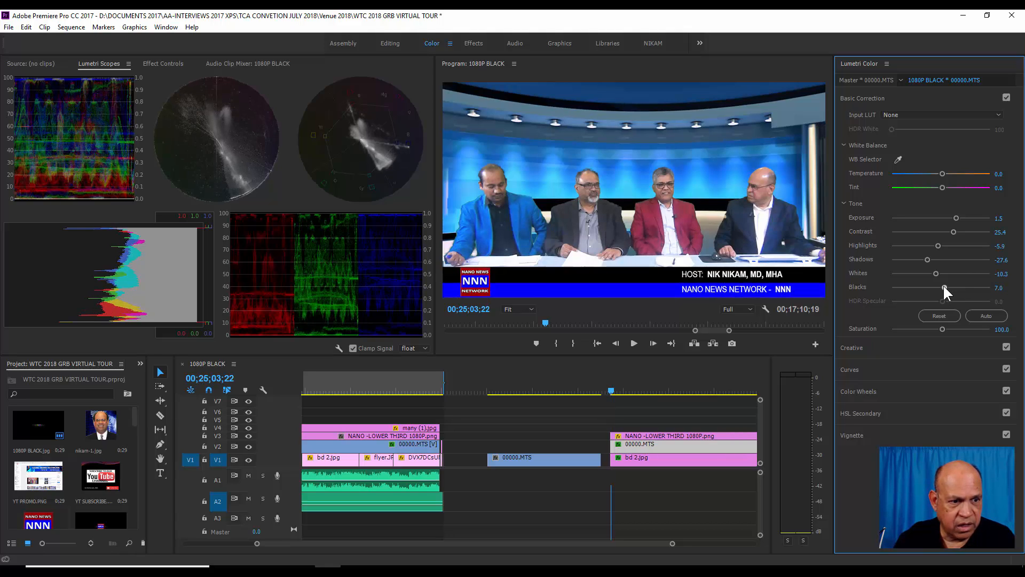
pyautogui.moveTo(944, 288); pyautogui.dragTo(951, 287)
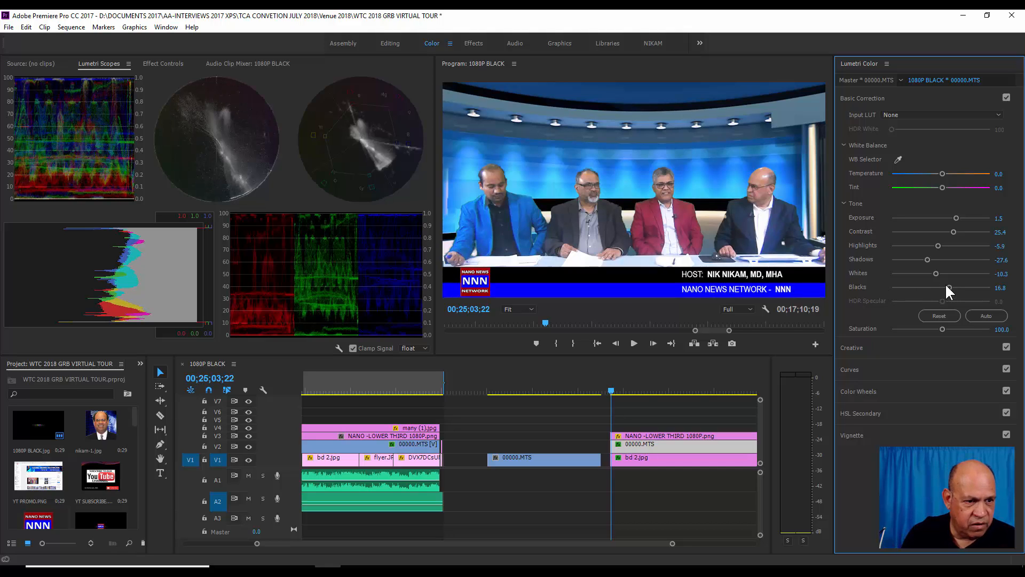
pyautogui.moveTo(949, 288); pyautogui.dragTo(902, 288)
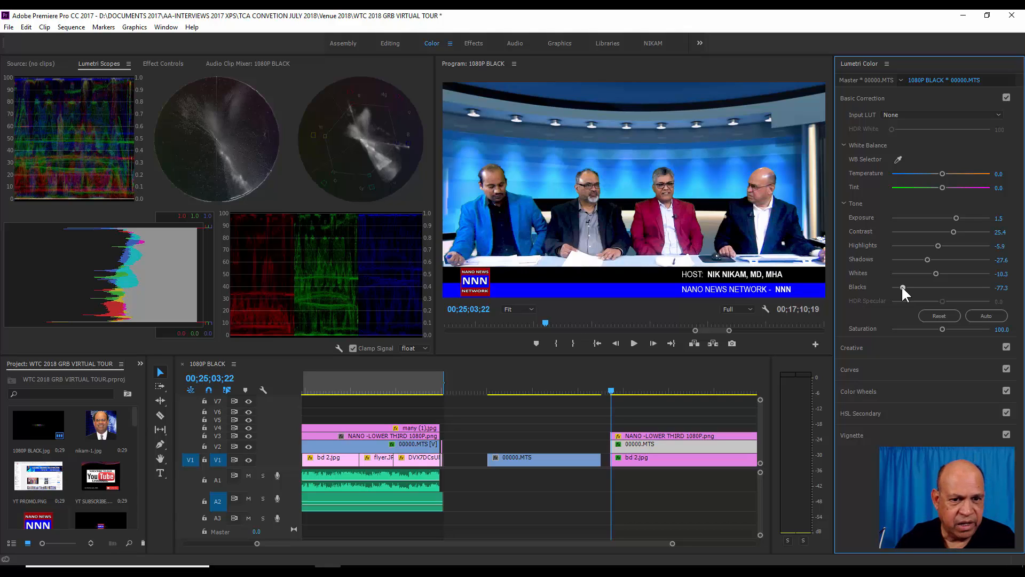
pyautogui.moveTo(903, 287); pyautogui.dragTo(941, 288)
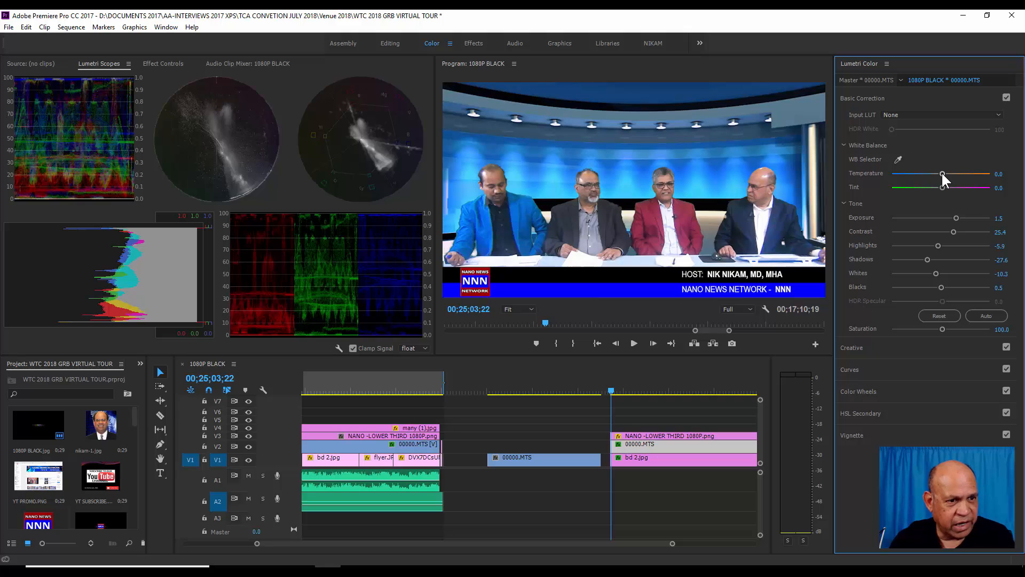
# Adjust the 00000.MTS clip's white balance to a temperature of 14.6 and a tint of -5.9
pyautogui.moveTo(942, 174); pyautogui.dragTo(988, 186)
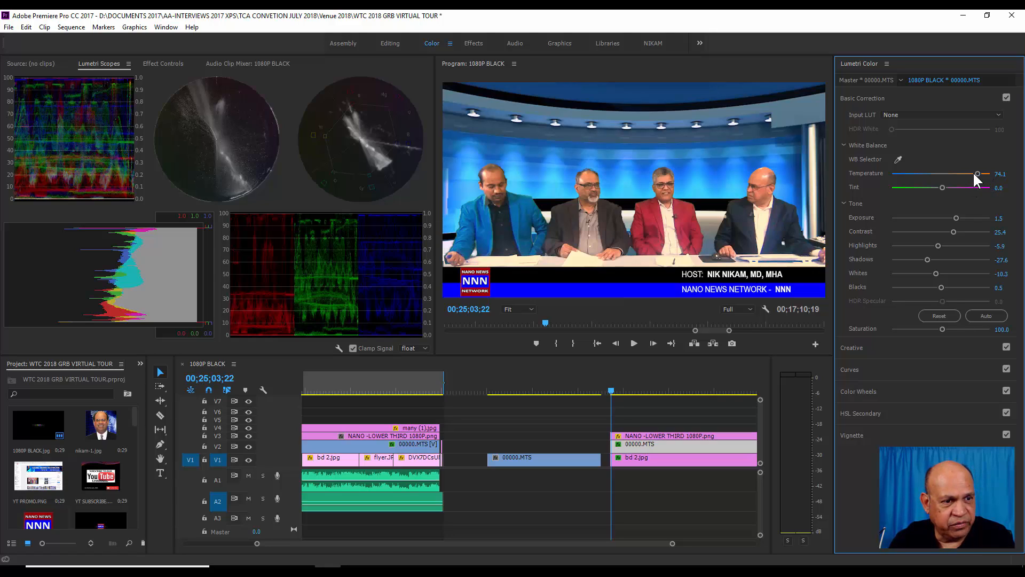
pyautogui.moveTo(978, 173); pyautogui.dragTo(947, 175)
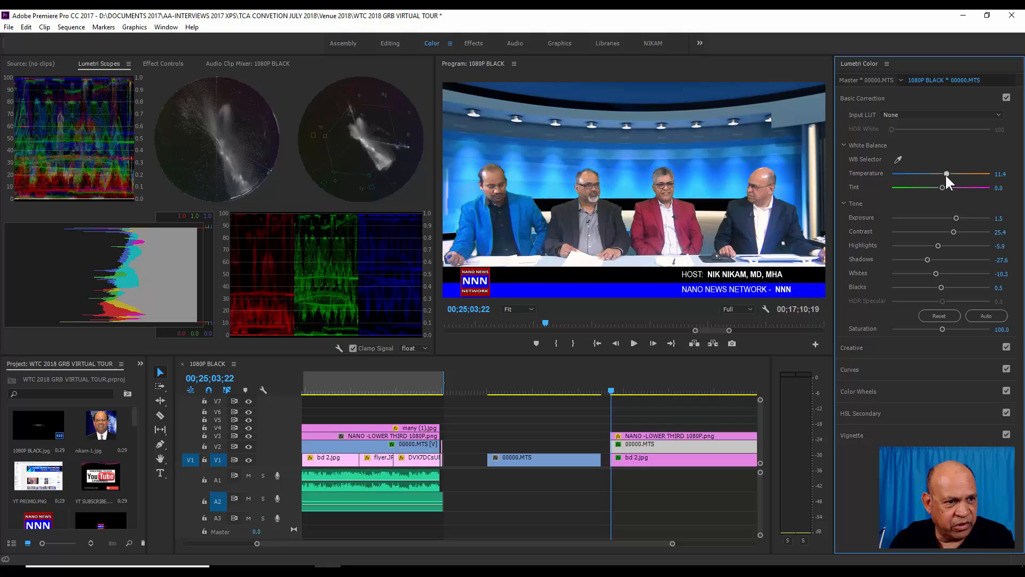
pyautogui.moveTo(945, 174); pyautogui.dragTo(948, 175)
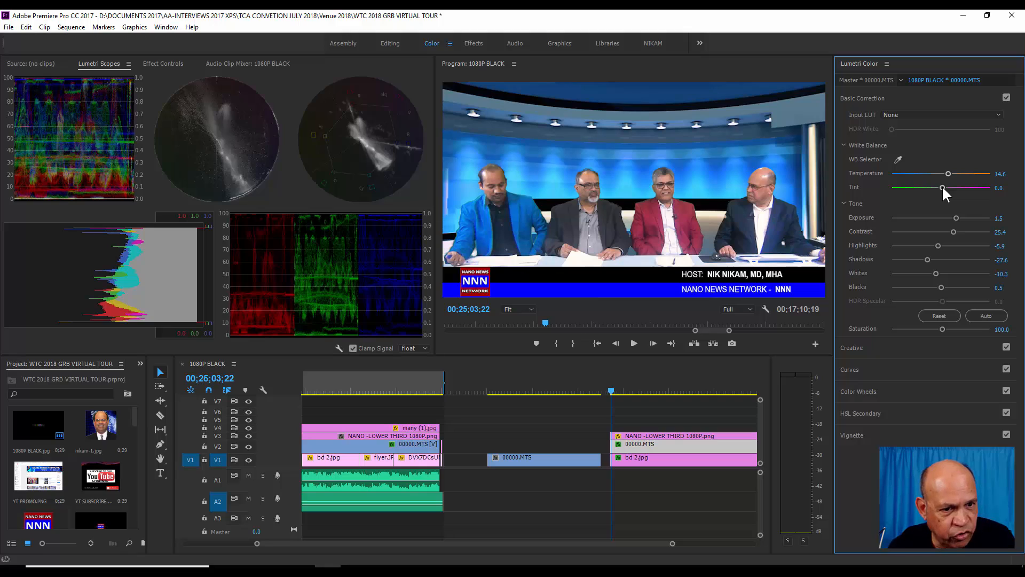
pyautogui.moveTo(942, 188); pyautogui.dragTo(944, 188)
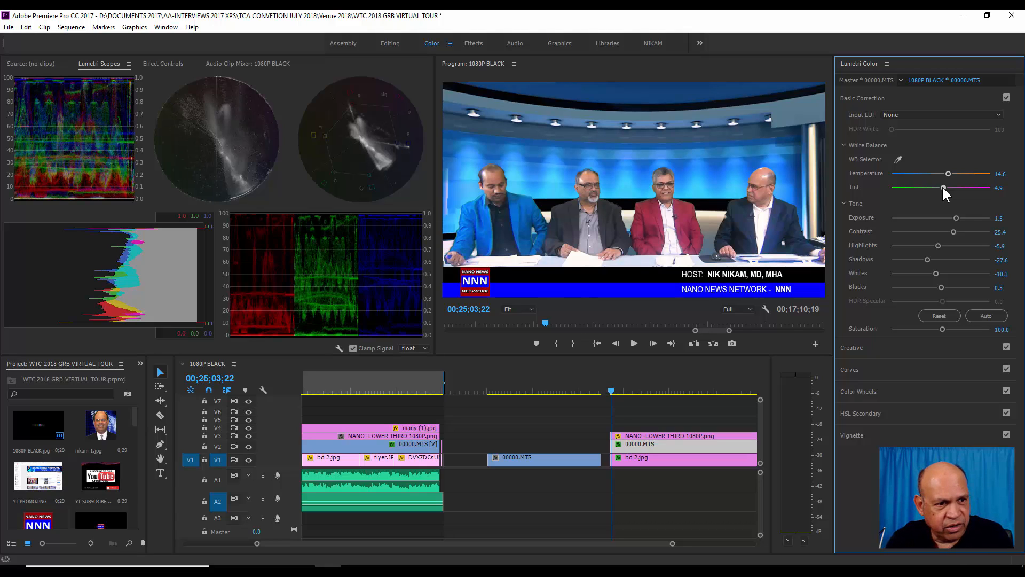
pyautogui.moveTo(943, 188); pyautogui.dragTo(934, 187)
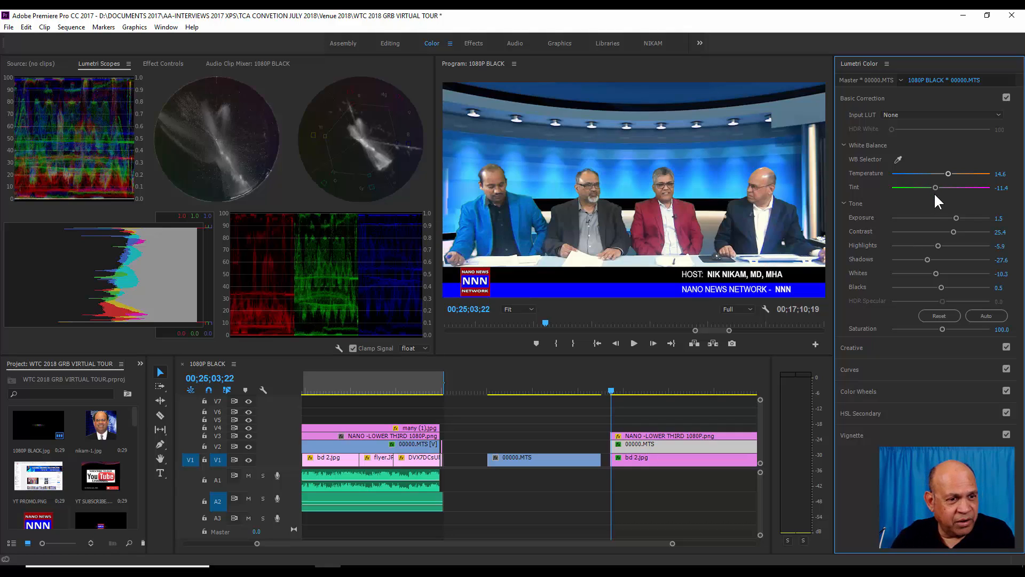
pyautogui.moveTo(936, 186); pyautogui.dragTo(938, 188)
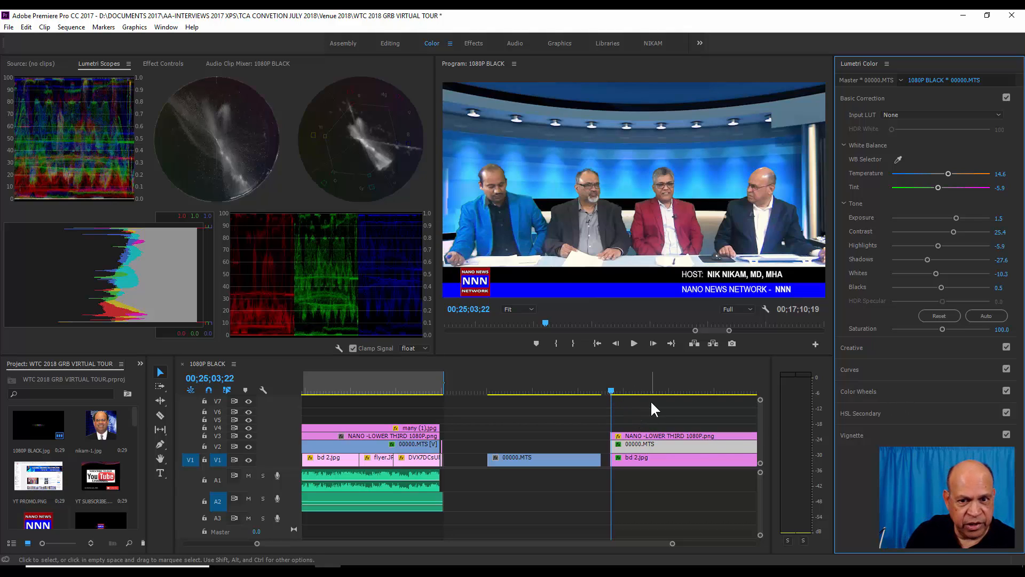
# Play part of the color-corrected composite and compare it with several points of the raw green-screen clip
pyautogui.press('space')
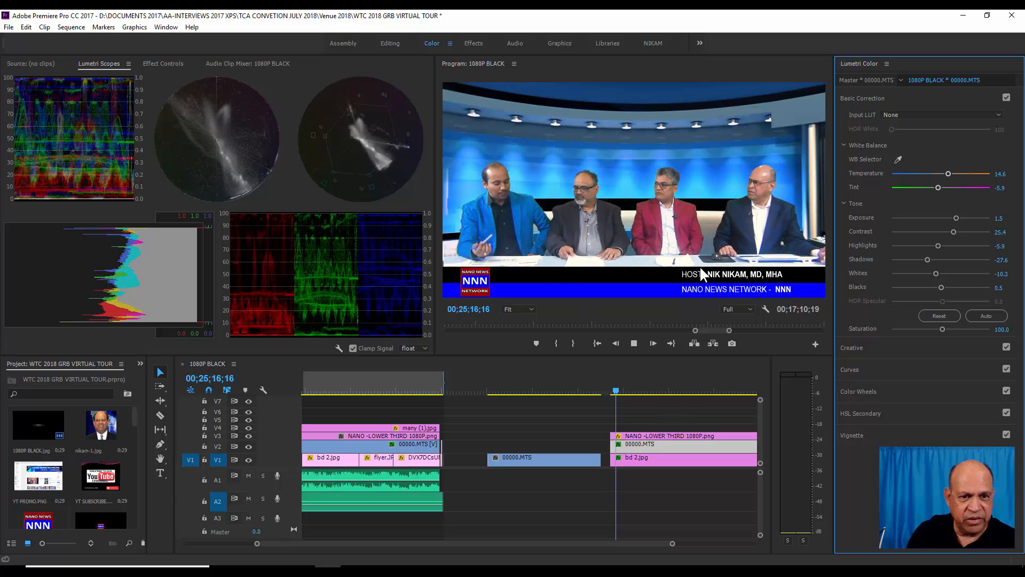
pyautogui.press('space')
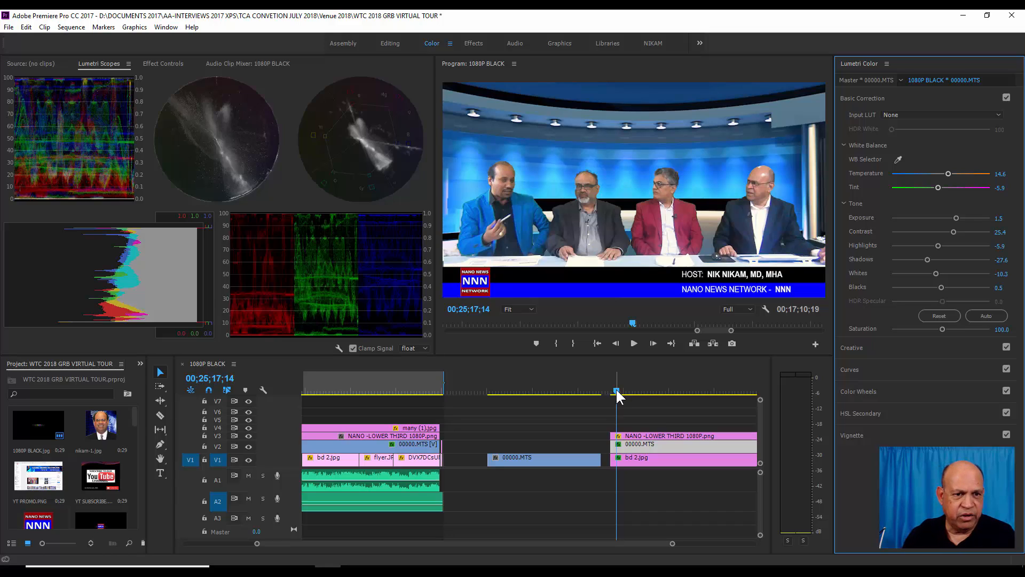
pyautogui.click(512, 390)
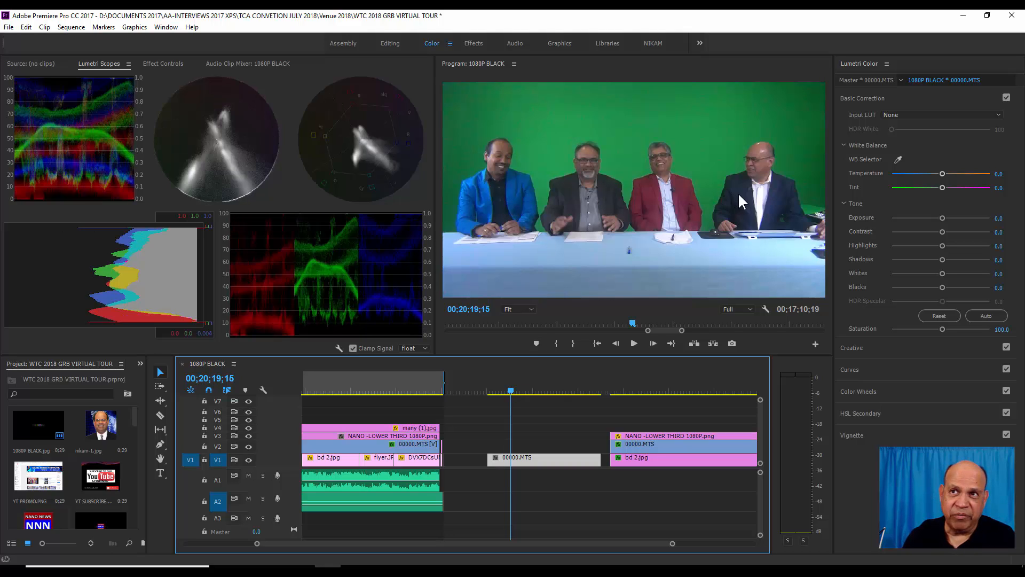
pyautogui.click(620, 387)
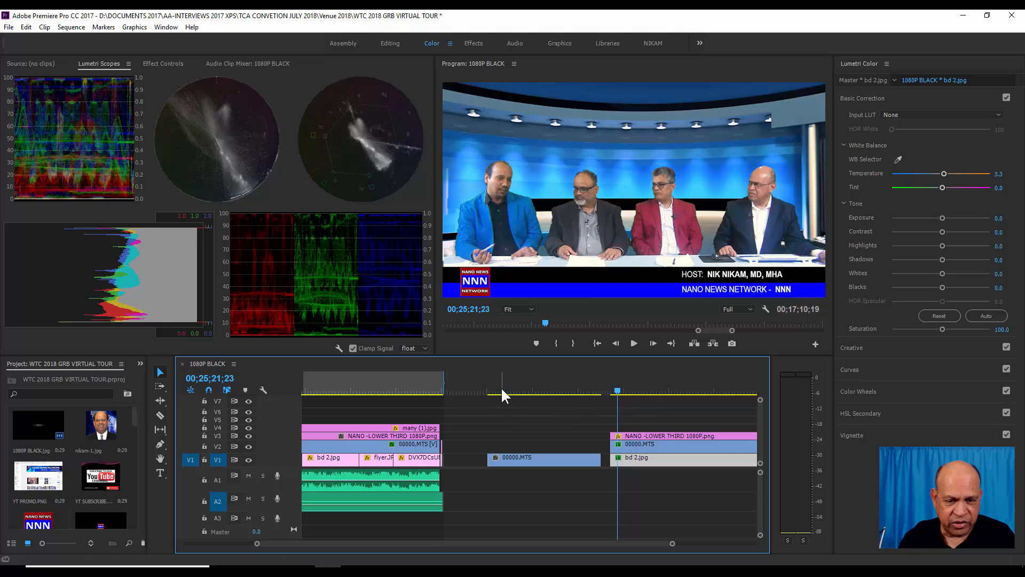
pyautogui.click(549, 388)
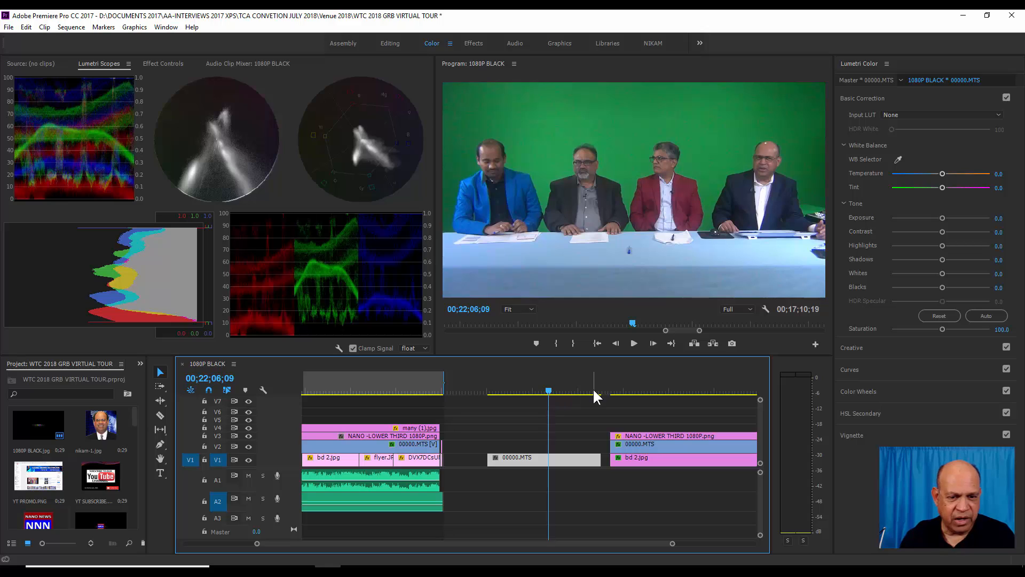
pyautogui.click(628, 391)
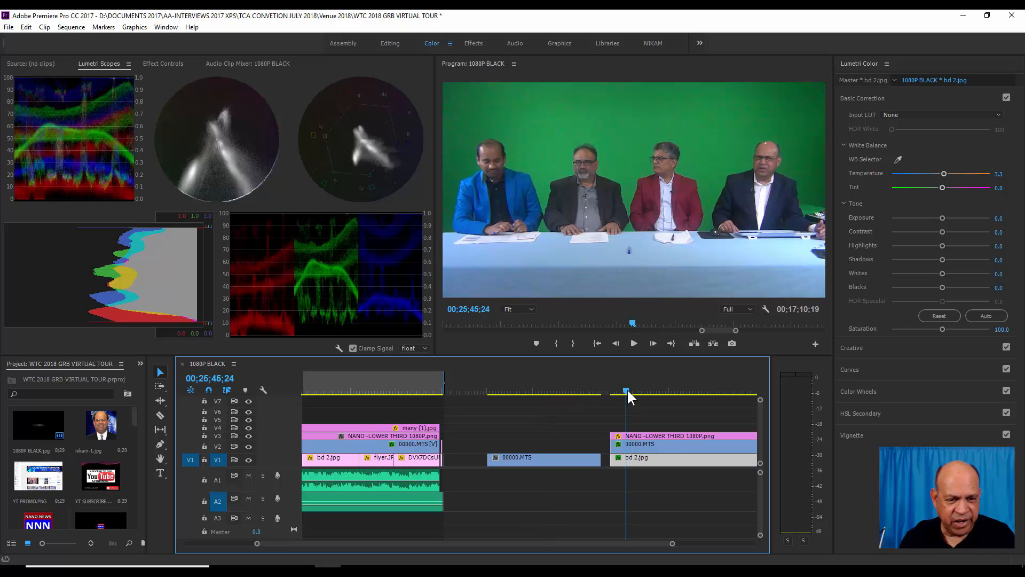